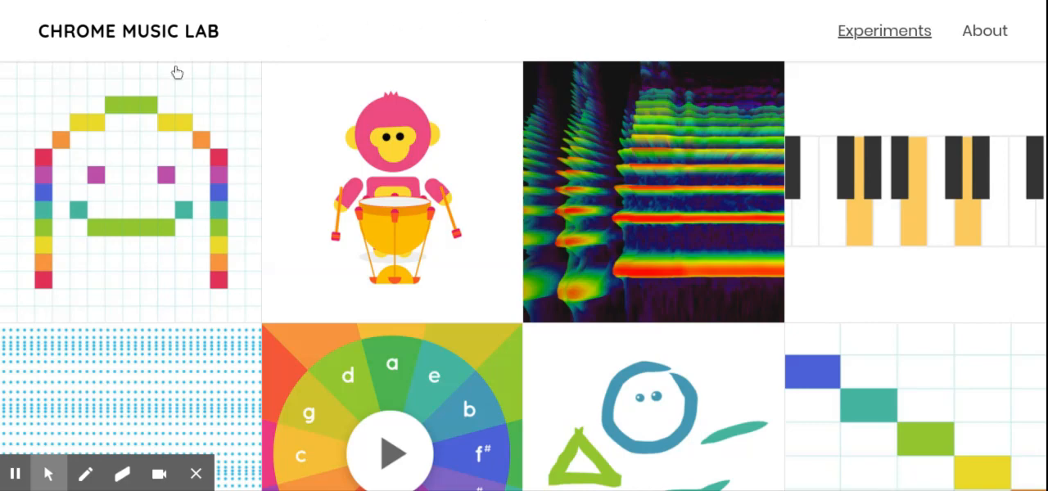
- Open the Song Maker experiment, the one pictured as a smiling face of coloured grid blocks
{"action": "mouse_move", "coordinate": [84, 252]}
{"action": "left_click", "coordinate": [129, 215]}
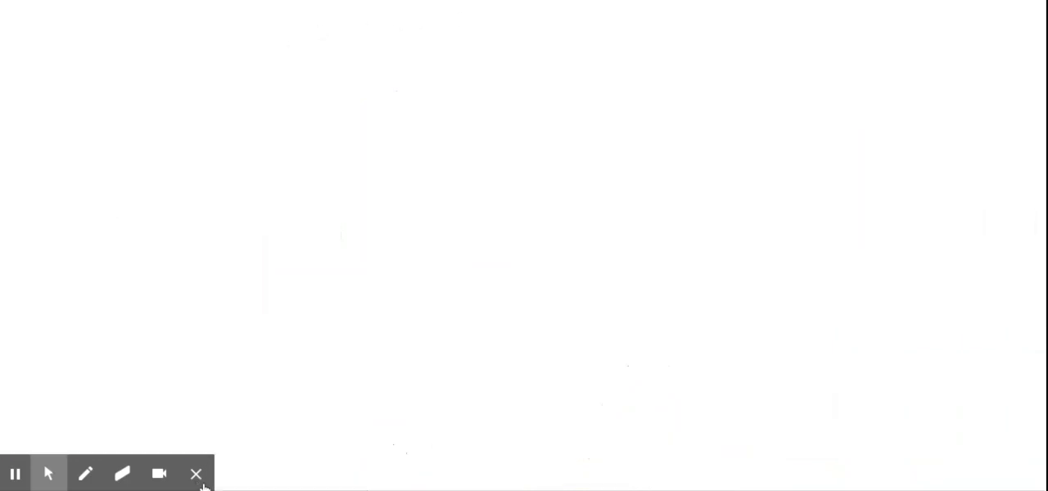
{"action": "left_click", "coordinate": [195, 484]}
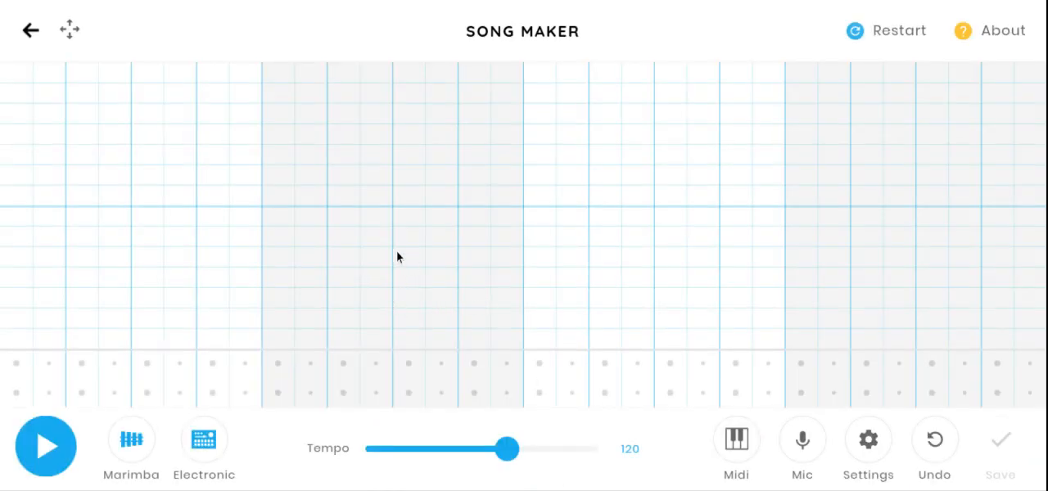
- Add a red note and a higher orange note in the first bar, switching the melody instrument to Piano and Strings
{"action": "left_click", "coordinate": [120, 345]}
{"action": "left_click", "coordinate": [140, 443]}
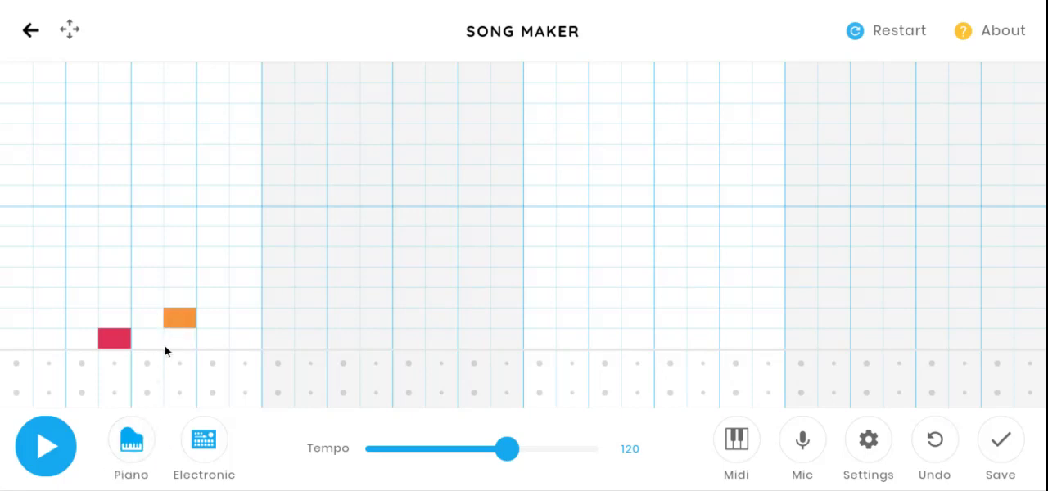
{"action": "left_click", "coordinate": [173, 319]}
{"action": "left_click", "coordinate": [173, 318]}
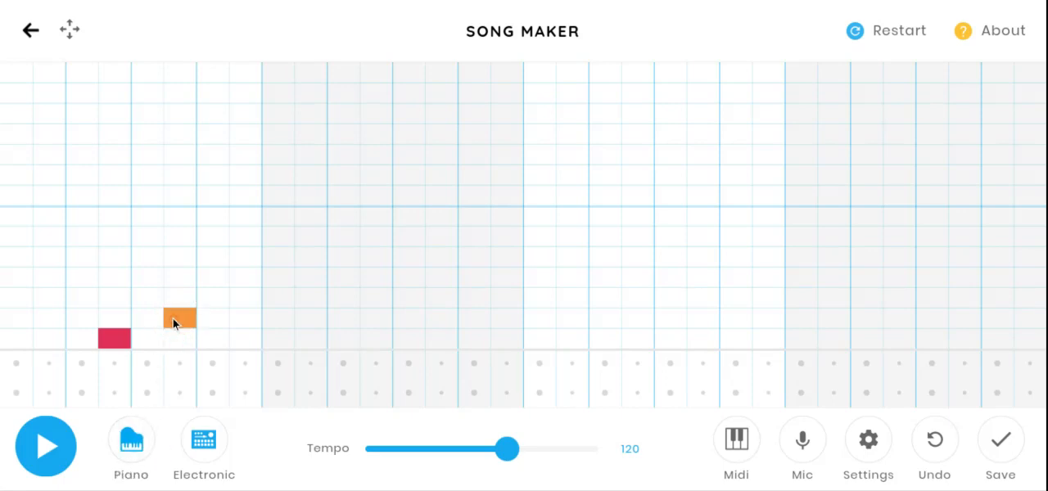
{"action": "left_click", "coordinate": [124, 452]}
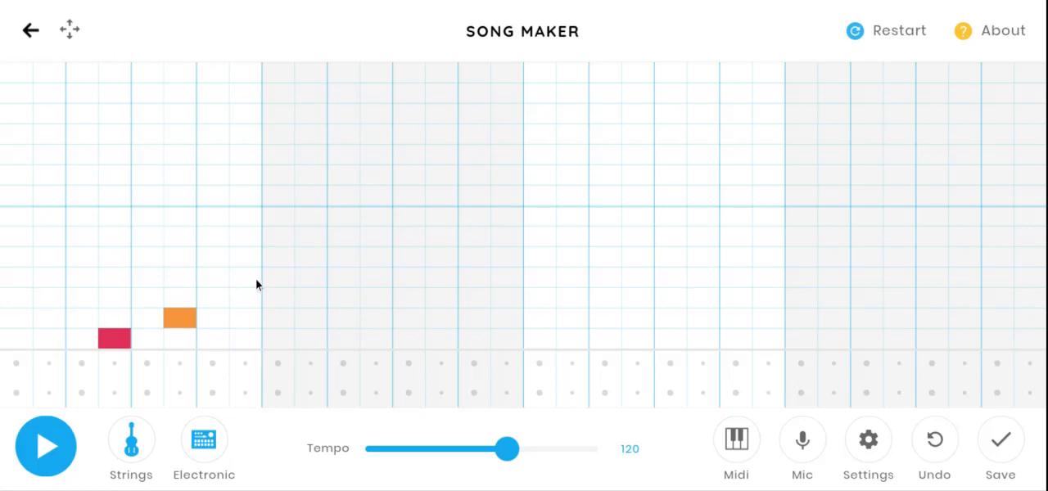
- Continue the rising notes while switching through Woodwind and Synth back to Marimba, and play the melody
{"action": "left_click", "coordinate": [133, 448]}
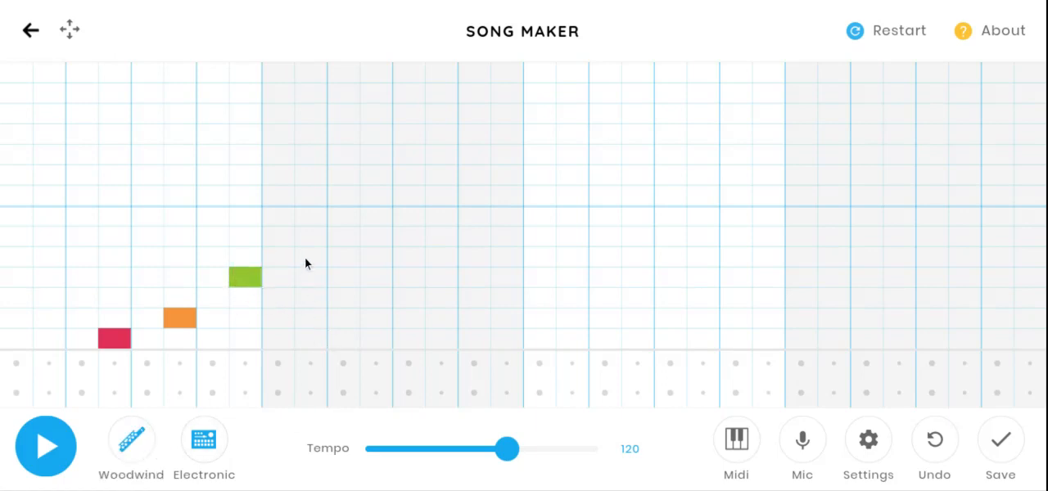
{"action": "left_click", "coordinate": [134, 447]}
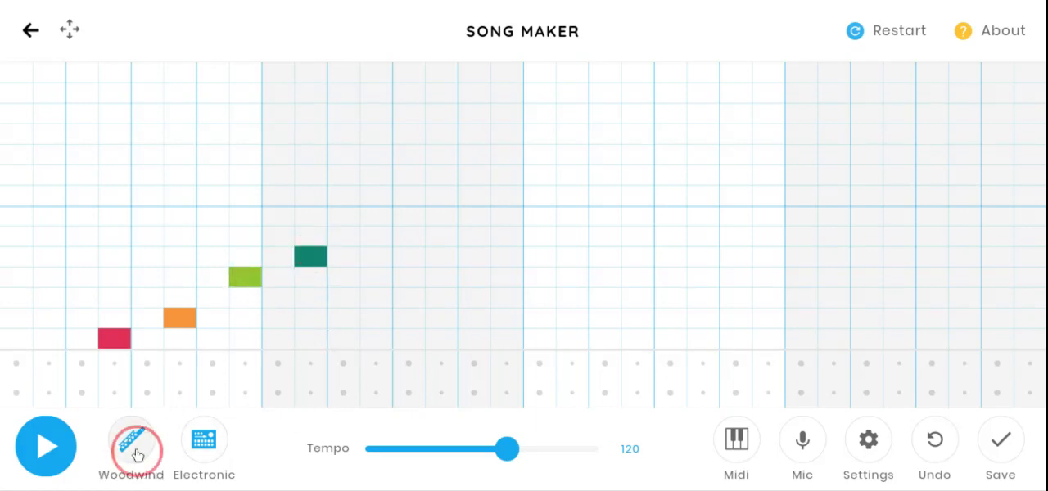
{"action": "left_click", "coordinate": [375, 238]}
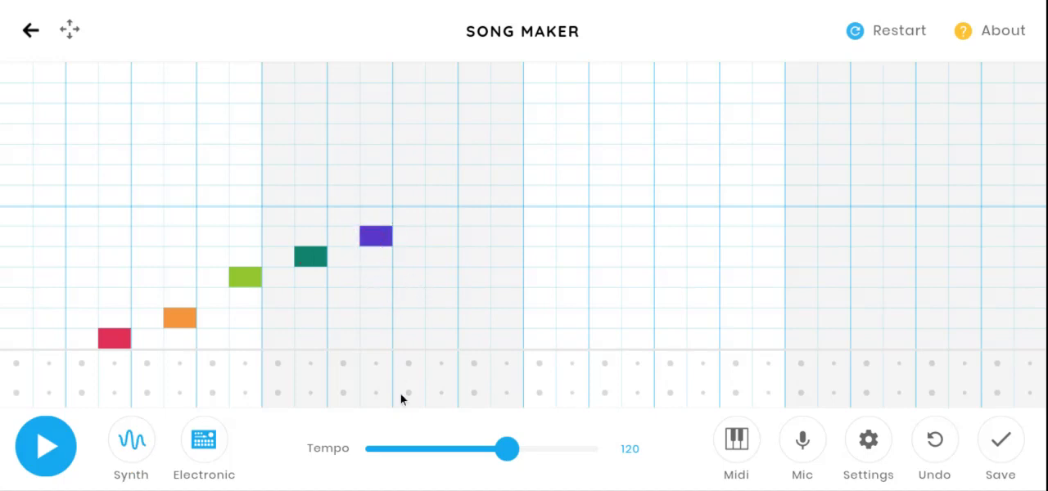
{"action": "left_click", "coordinate": [136, 449]}
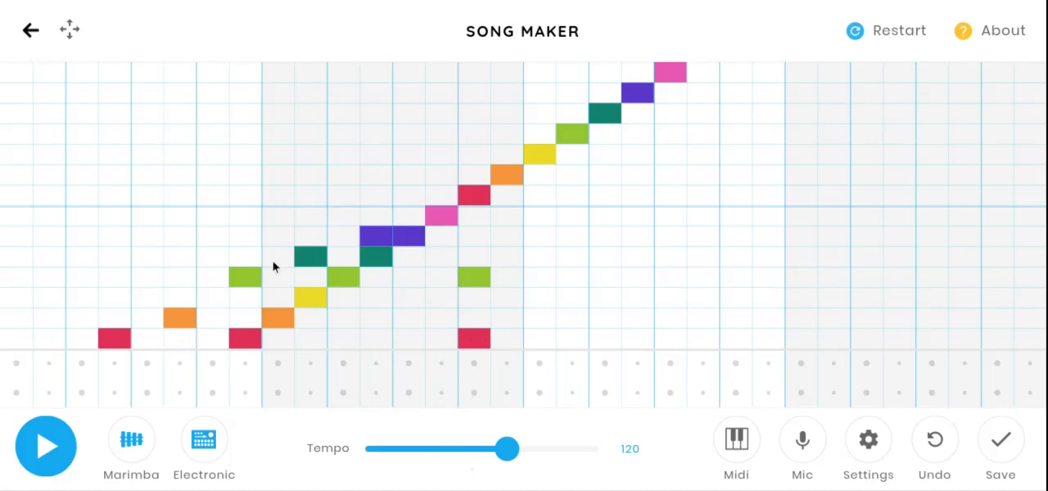
{"action": "left_click", "coordinate": [47, 458]}
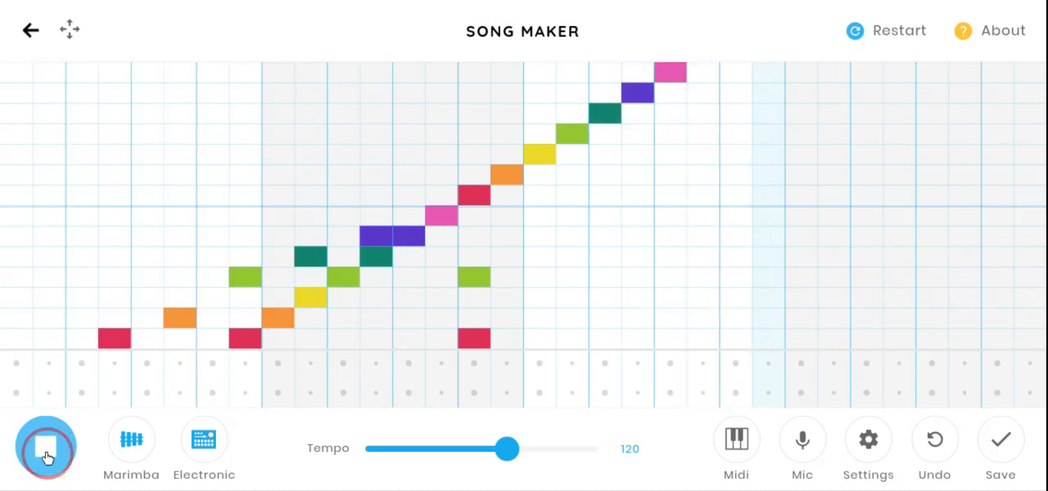
{"action": "left_click", "coordinate": [46, 457]}
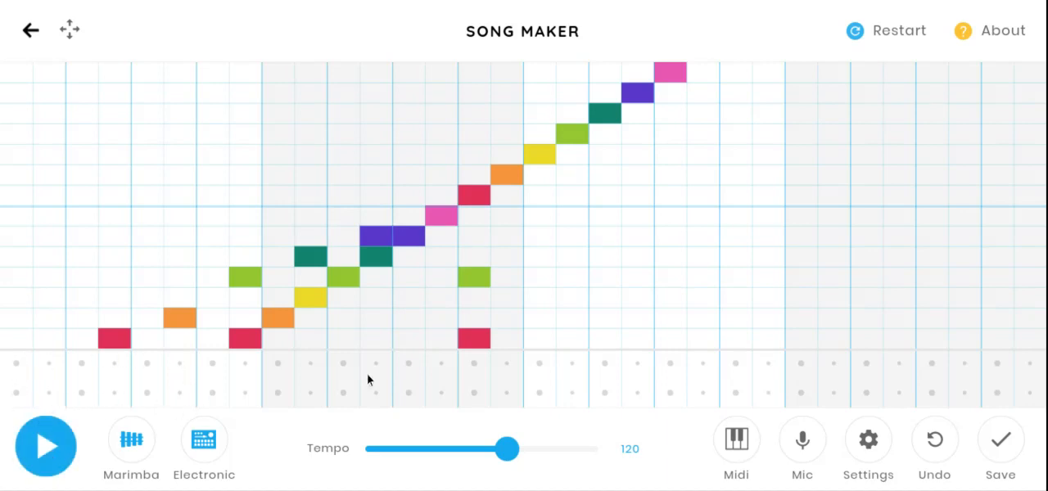
- Add two circle and two triangle beats in the first half of bar one, switching percussion from Electronic to Blocks and Kit
{"action": "left_click", "coordinate": [18, 394]}
{"action": "left_click", "coordinate": [49, 363]}
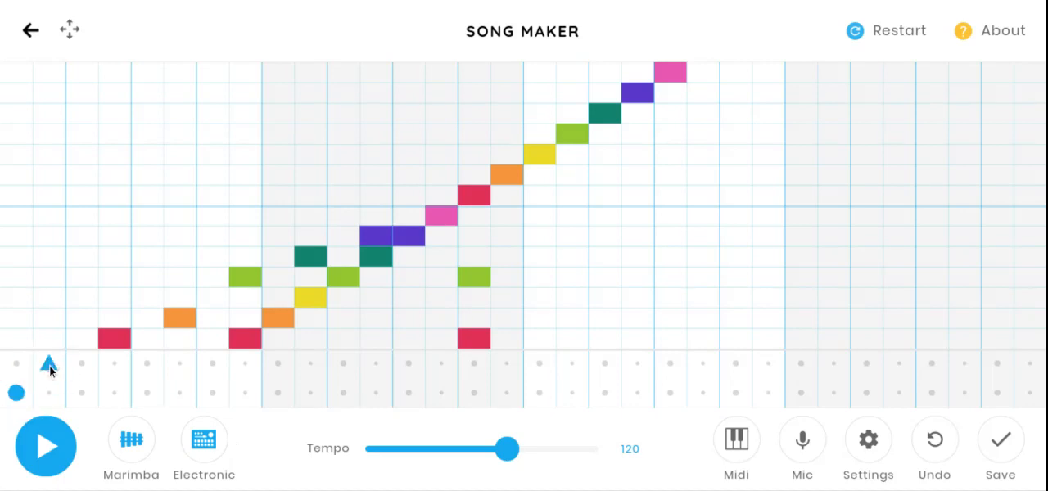
{"action": "left_click", "coordinate": [211, 442]}
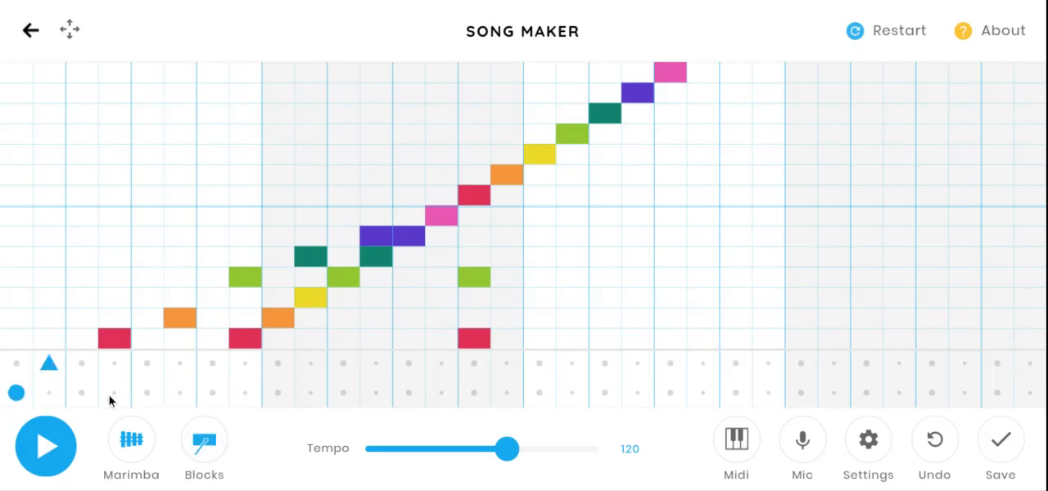
{"action": "left_click", "coordinate": [147, 363]}
{"action": "left_click", "coordinate": [205, 442]}
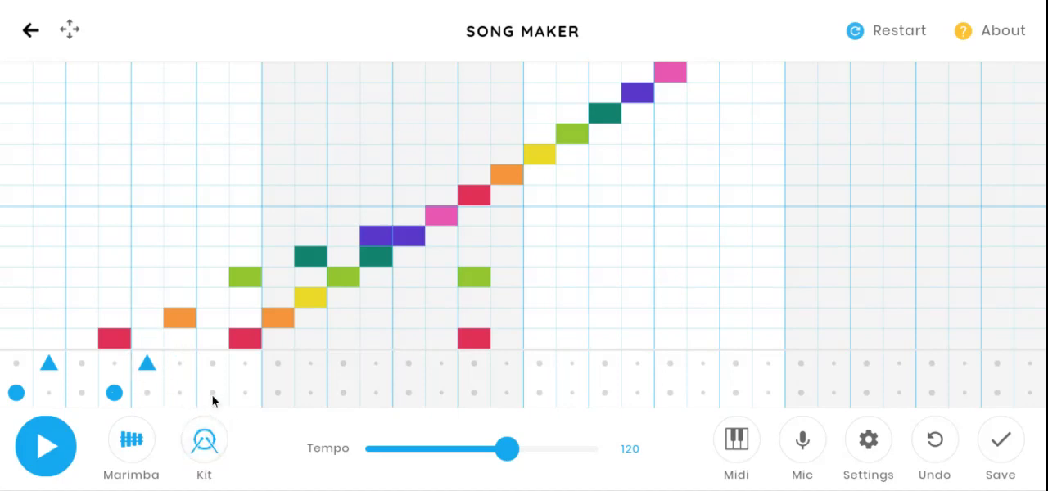
- Add circle and triangle beats with Kit and Conga around the start of bar two, return to Electronic percussion, and play the song
{"action": "left_click", "coordinate": [212, 393]}
{"action": "left_click", "coordinate": [245, 363]}
{"action": "left_click", "coordinate": [204, 455]}
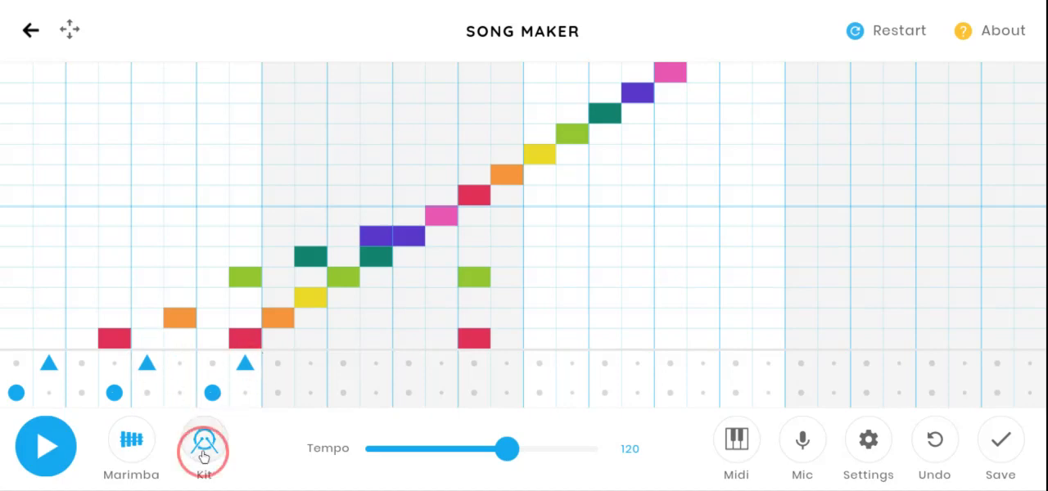
{"action": "left_click", "coordinate": [280, 395]}
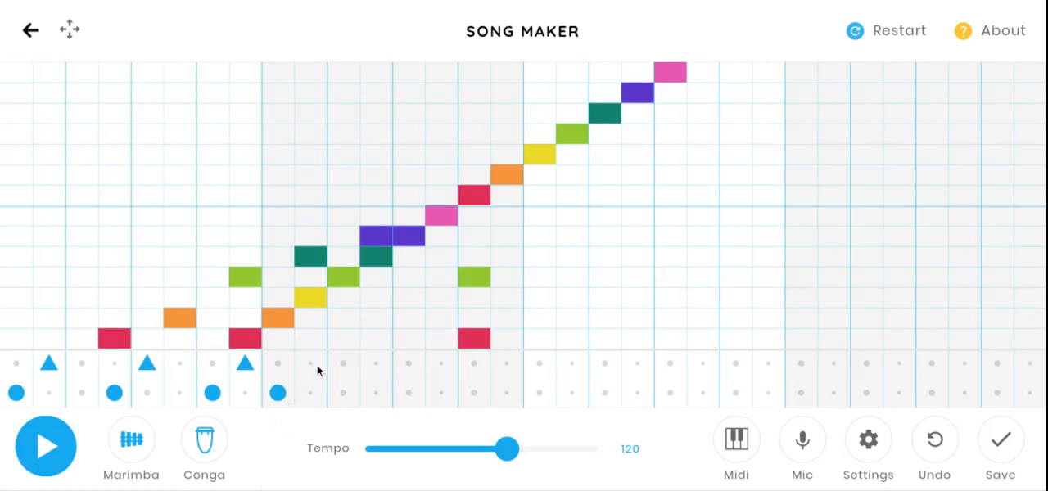
{"action": "left_click", "coordinate": [316, 365]}
{"action": "left_click", "coordinate": [204, 443]}
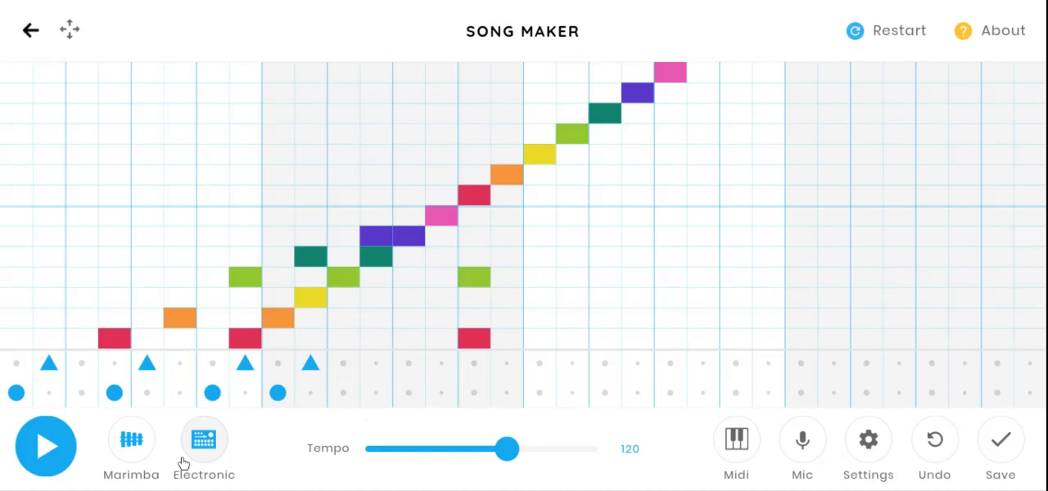
{"action": "left_click", "coordinate": [48, 450]}
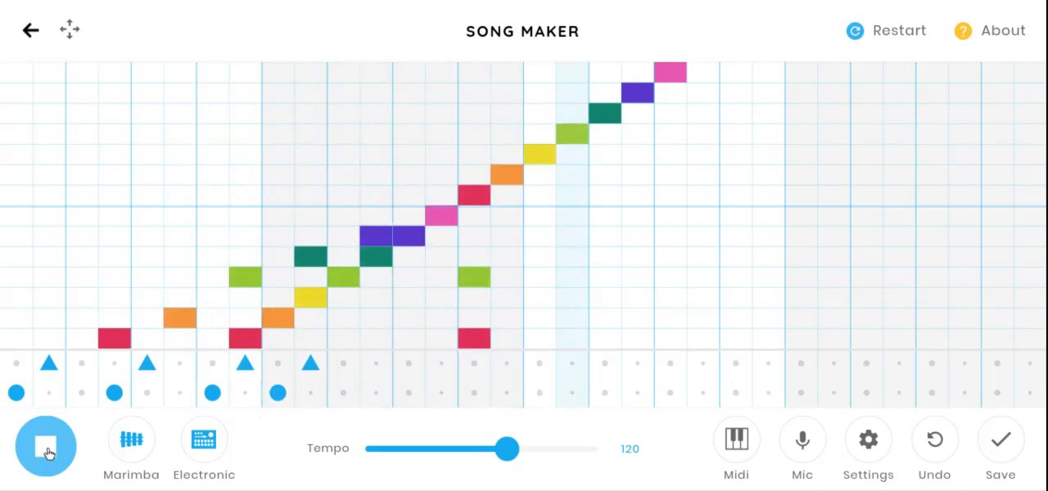
{"action": "left_click", "coordinate": [47, 453]}
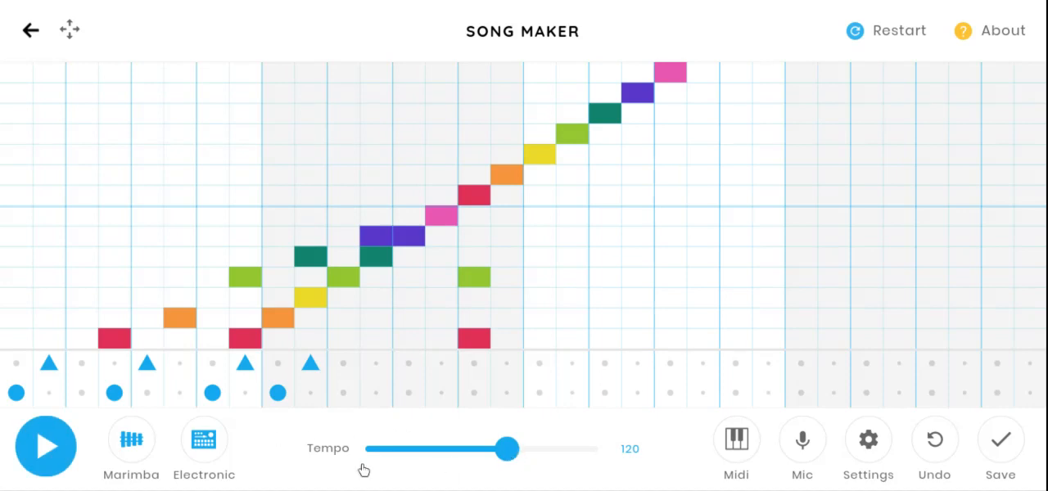
- Play the song at a fast tempo of 204 and again at a slow tempo of 57
{"action": "left_click_drag", "start_coordinate": [502, 453], "coordinate": [579, 451]}
{"action": "left_click", "coordinate": [64, 456]}
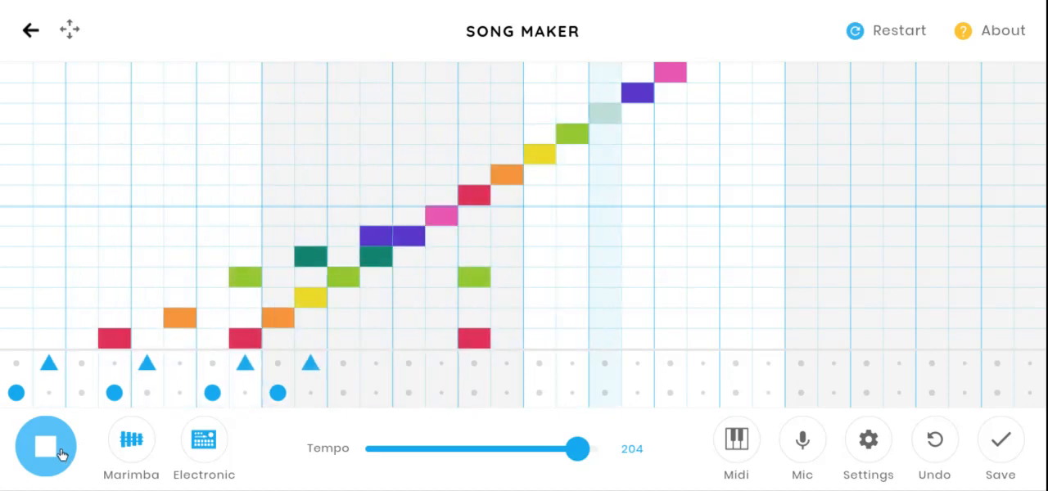
{"action": "left_click", "coordinate": [62, 456]}
{"action": "left_click_drag", "start_coordinate": [580, 452], "coordinate": [412, 451]}
{"action": "left_click", "coordinate": [45, 456]}
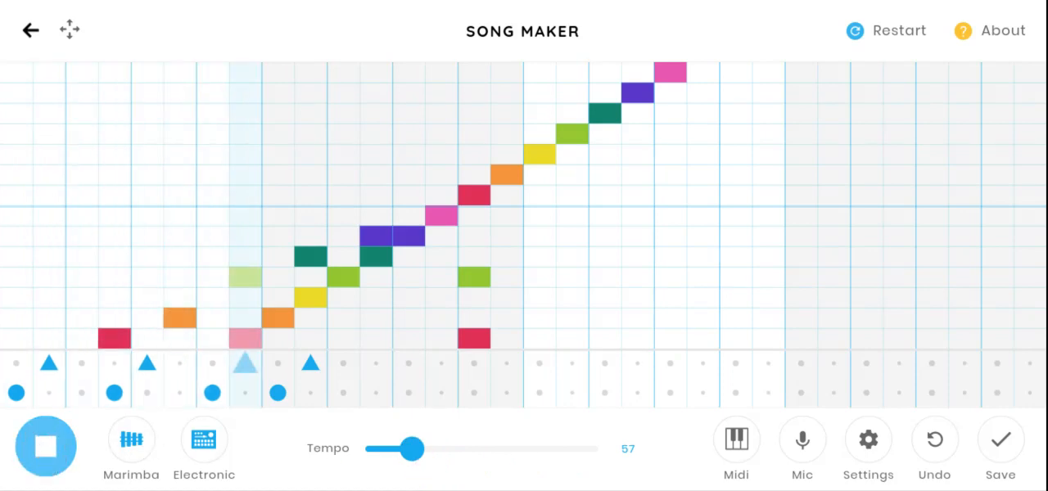
{"action": "left_click", "coordinate": [49, 449]}
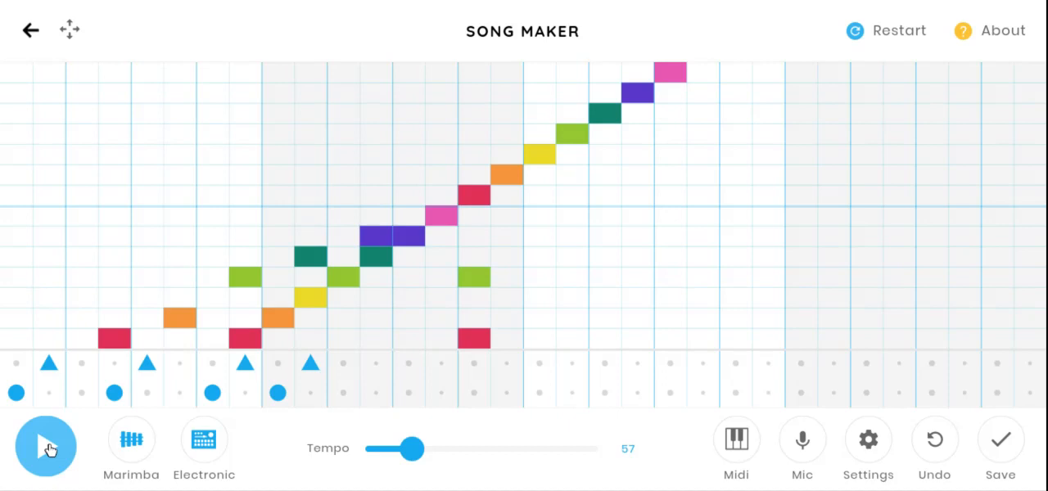
- Undo the last three percussion beats and restart the song with an empty grid
{"action": "left_click", "coordinate": [941, 446]}
{"action": "left_click", "coordinate": [942, 447]}
{"action": "left_click", "coordinate": [941, 446]}
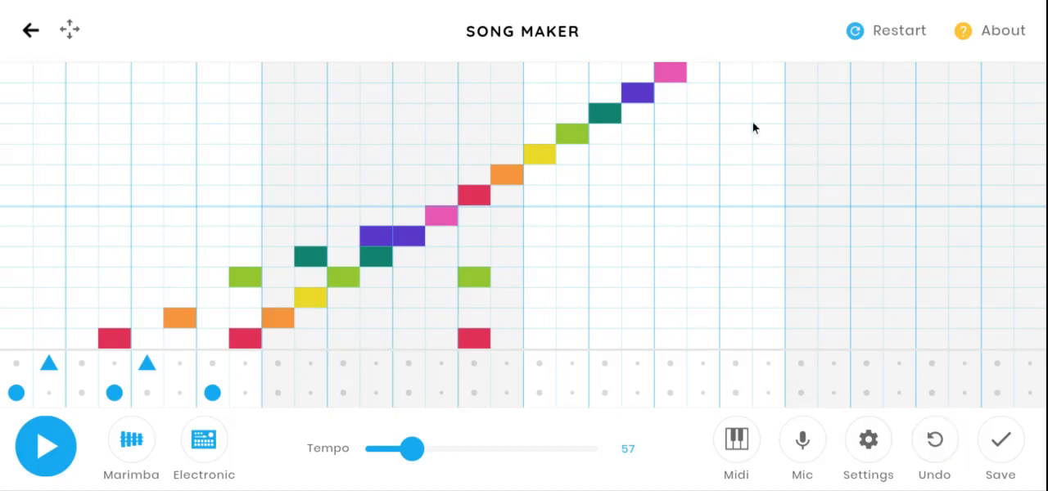
{"action": "left_click", "coordinate": [891, 33]}
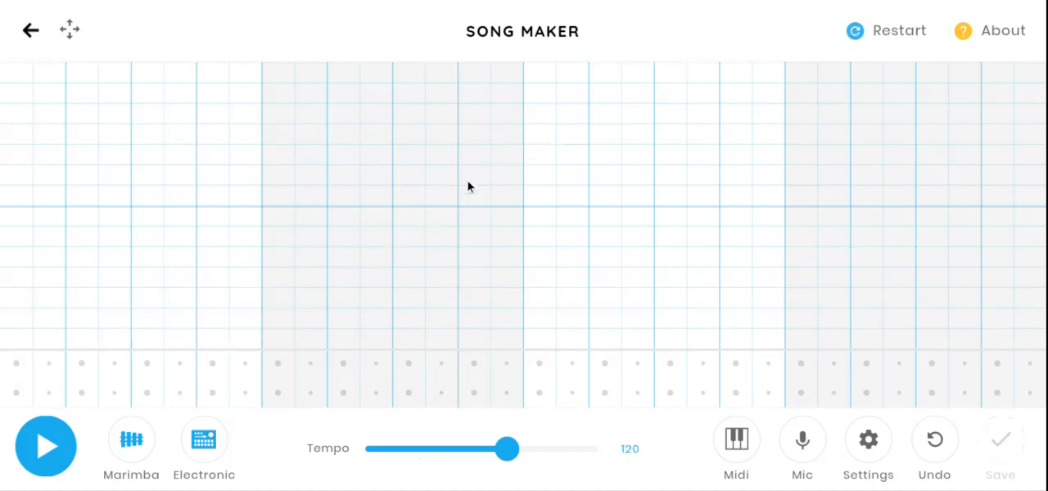
- Compose a new Marimba melody of rising and falling notes across the first three bars, and play it back
{"action": "left_click", "coordinate": [80, 339]}
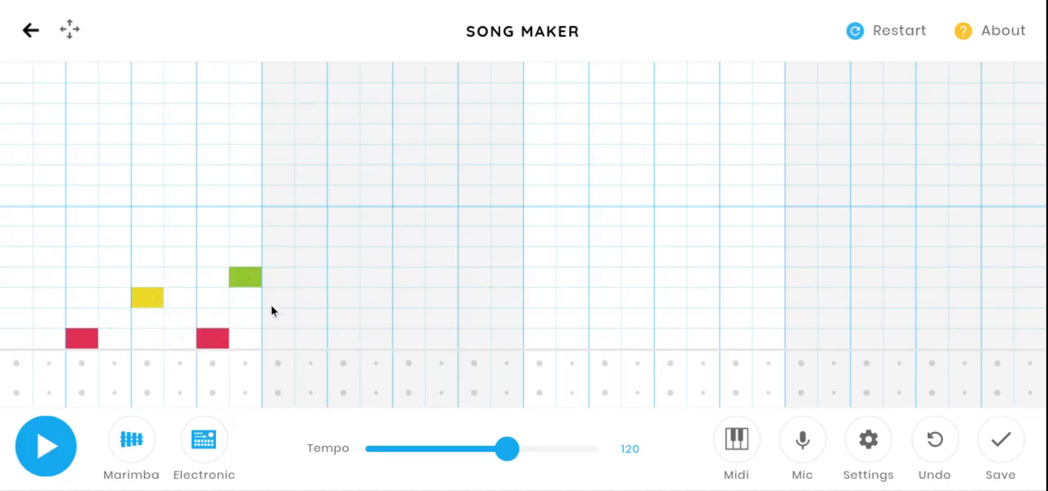
{"action": "left_click", "coordinate": [441, 235]}
{"action": "left_click", "coordinate": [507, 215]}
{"action": "left_click", "coordinate": [540, 277]}
{"action": "mouse_move", "coordinate": [573, 297]}
{"action": "left_mouse_down"}
{"action": "mouse_move", "coordinate": [605, 298]}
{"action": "mouse_move", "coordinate": [638, 318]}
{"action": "left_mouse_up"}
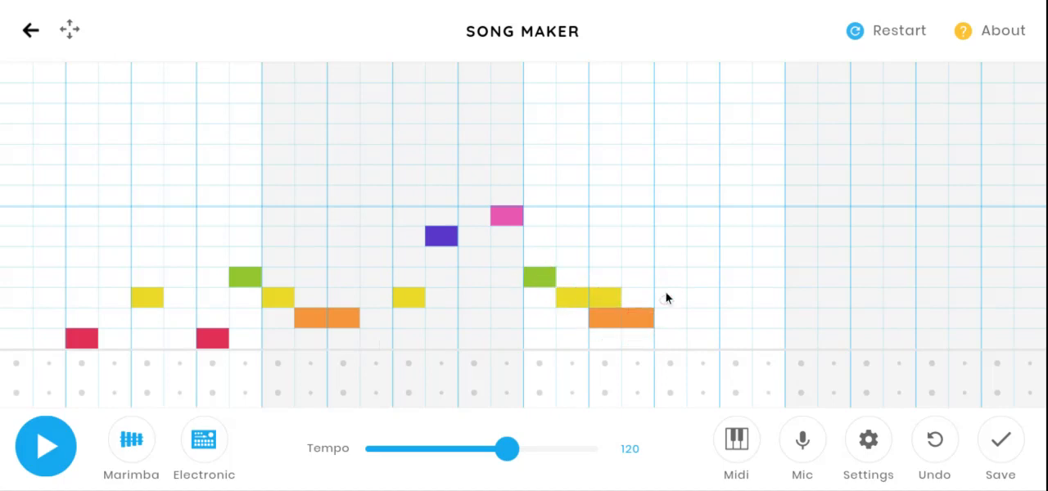
{"action": "left_click", "coordinate": [703, 216]}
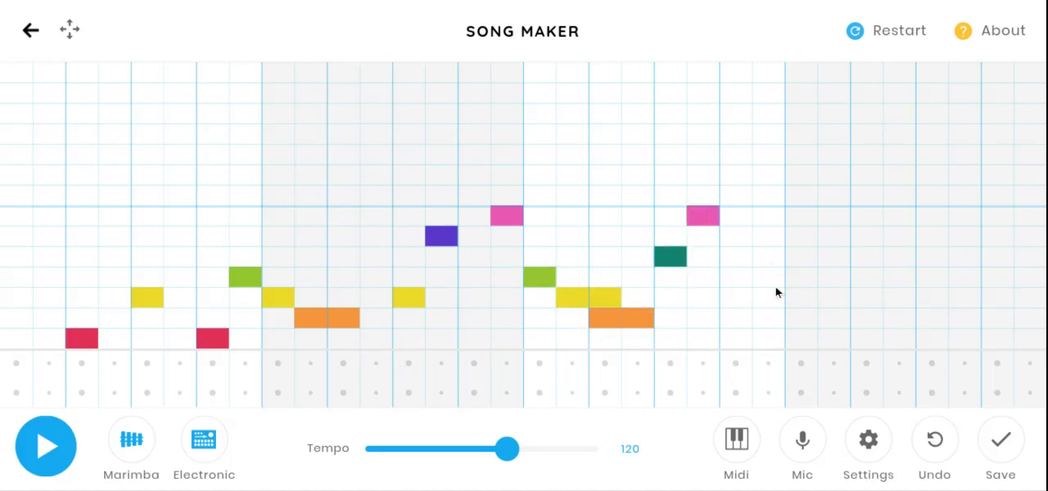
{"action": "left_click", "coordinate": [44, 448]}
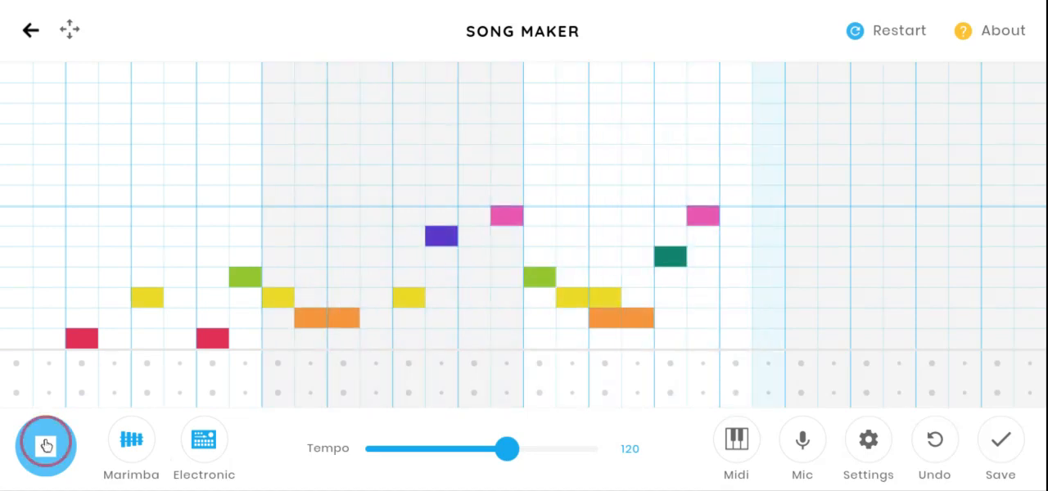
{"action": "left_click", "coordinate": [46, 445]}
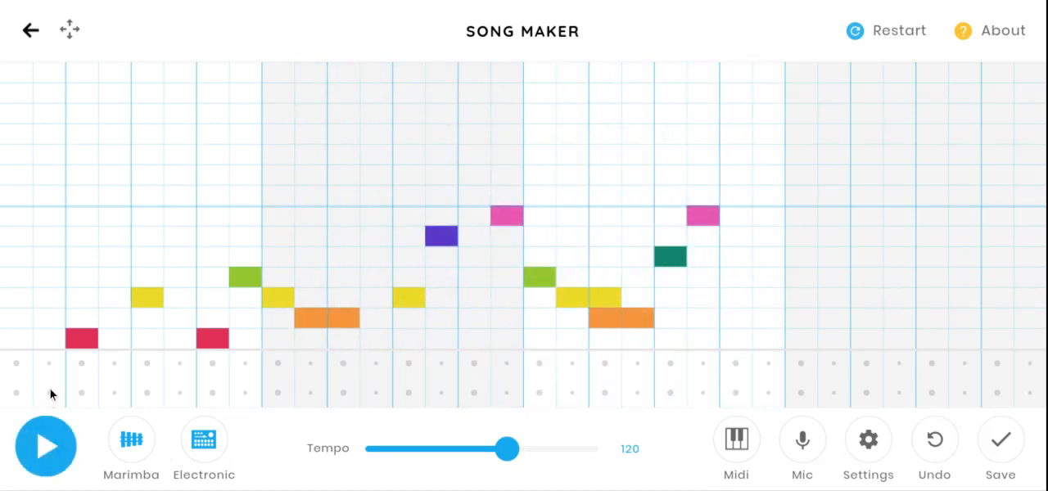
- Save the song and copy its share link
{"action": "left_click", "coordinate": [1001, 443]}
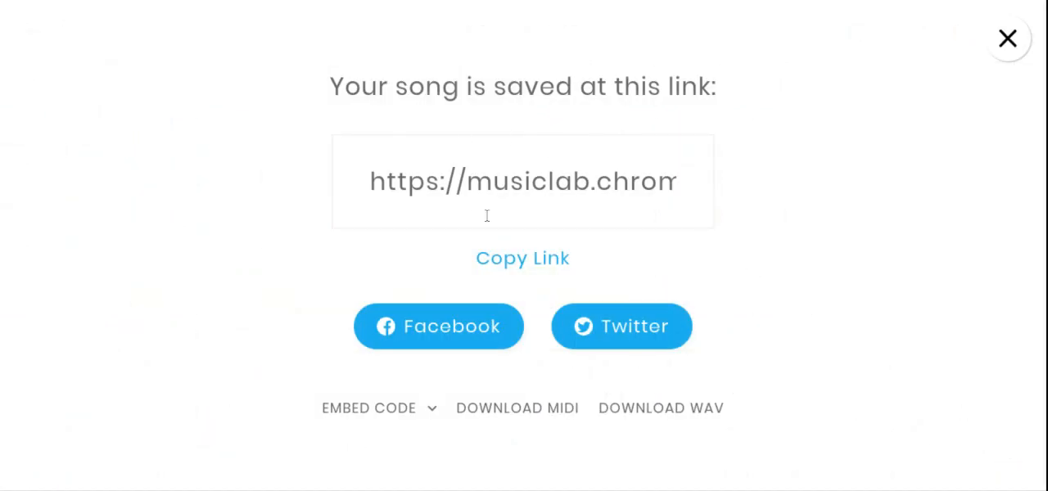
{"action": "left_click", "coordinate": [522, 263]}
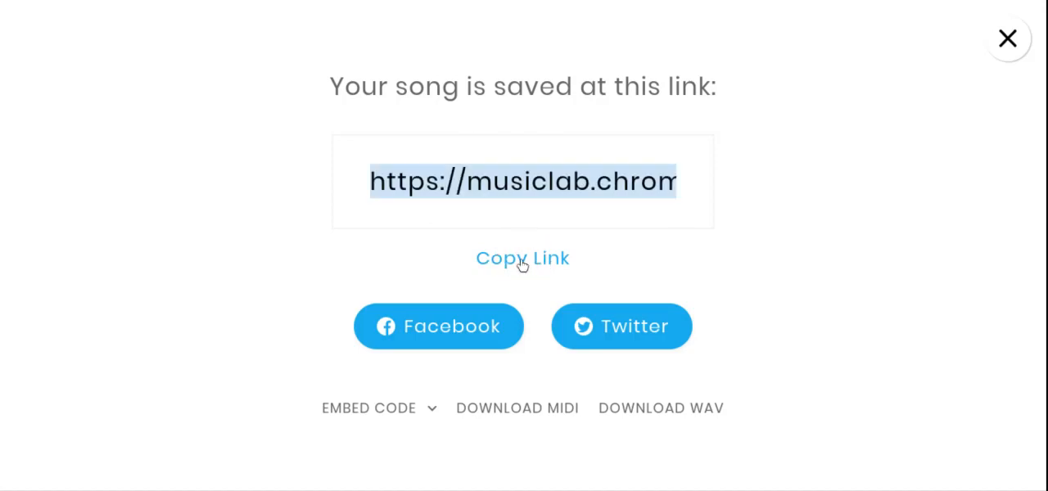